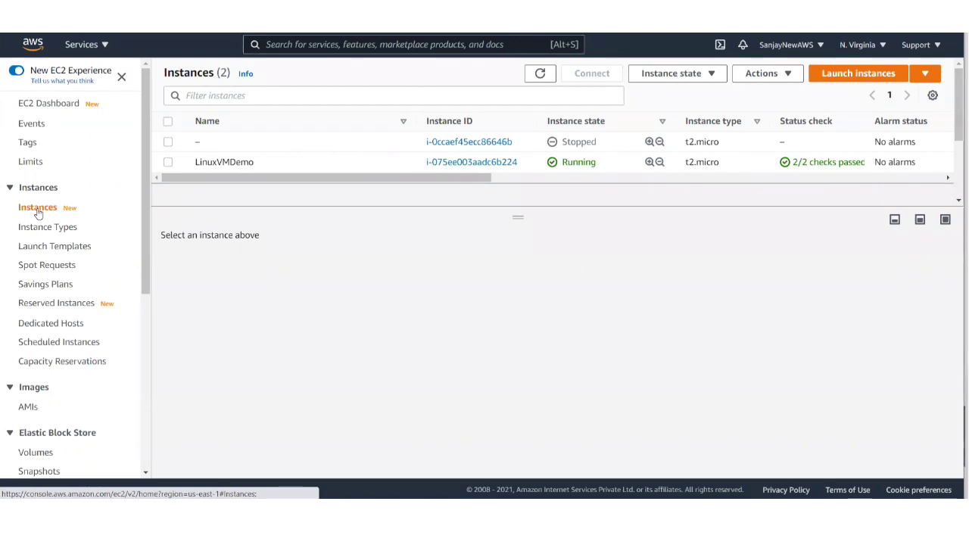
Start launching a new EC2 instance and choose the Microsoft Windows Server 2016 Base image.
{"action": "left_click", "coordinate": [862, 76]}
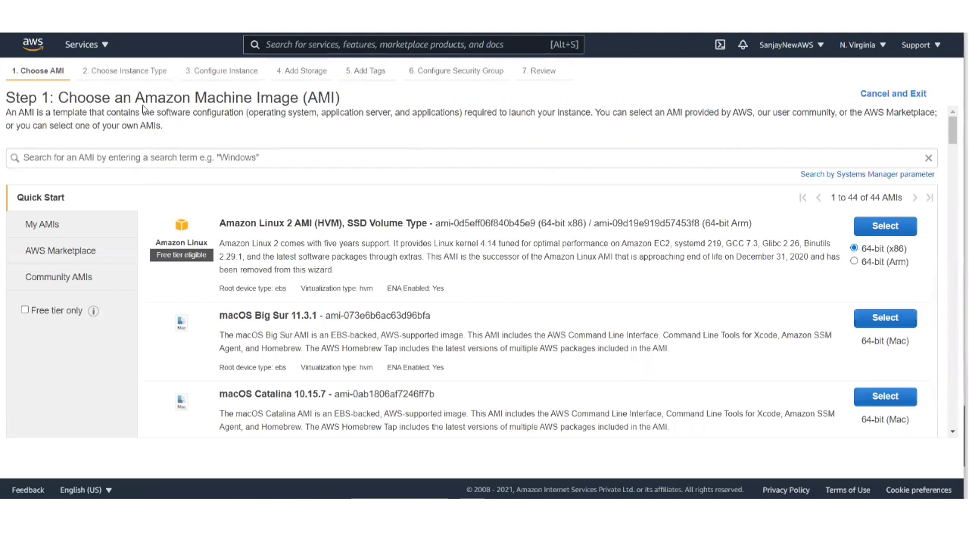
{"action": "left_click_drag", "start_coordinate": [135, 97], "coordinate": [344, 97]}
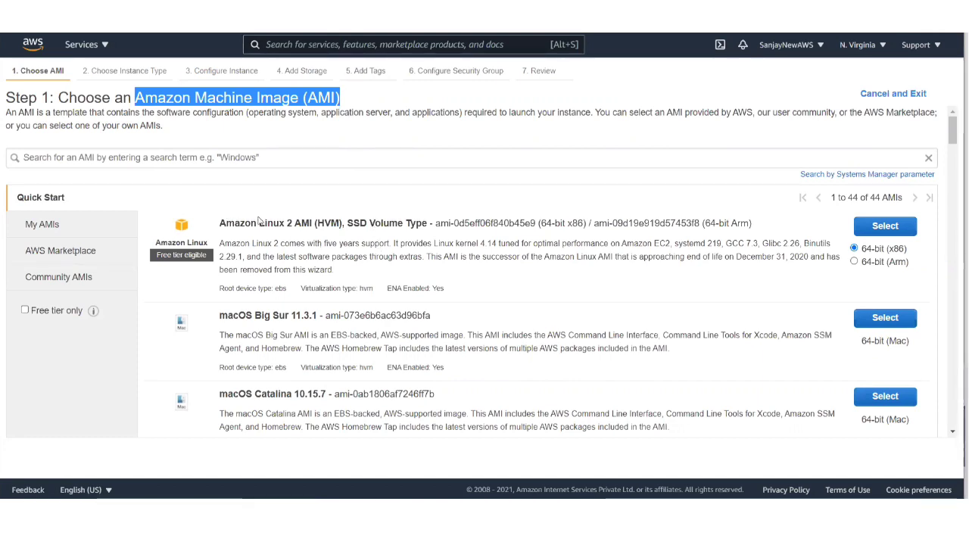
{"action": "left_click_drag", "start_coordinate": [259, 223], "coordinate": [301, 223]}
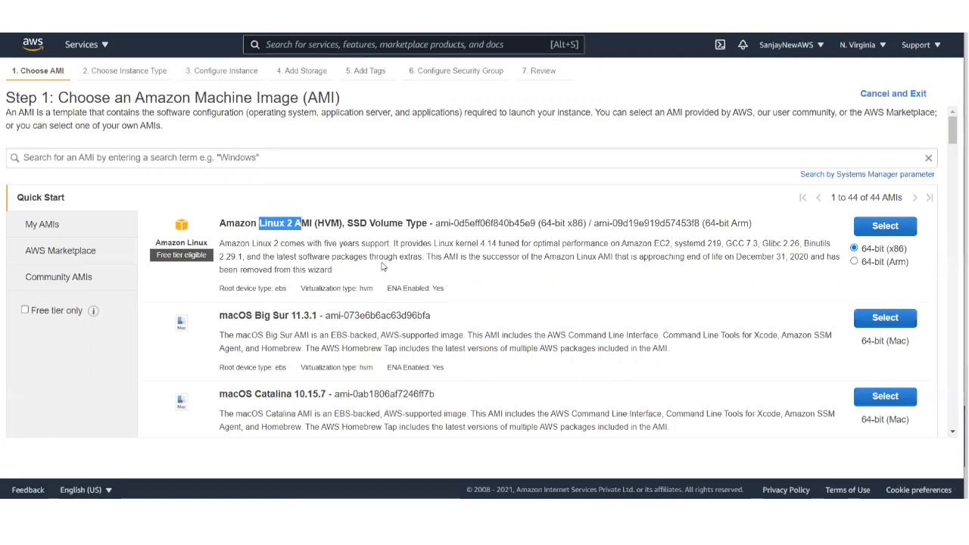
{"action": "scroll", "coordinate": [379, 268], "scroll_direction": "down", "scroll_amount": 5}
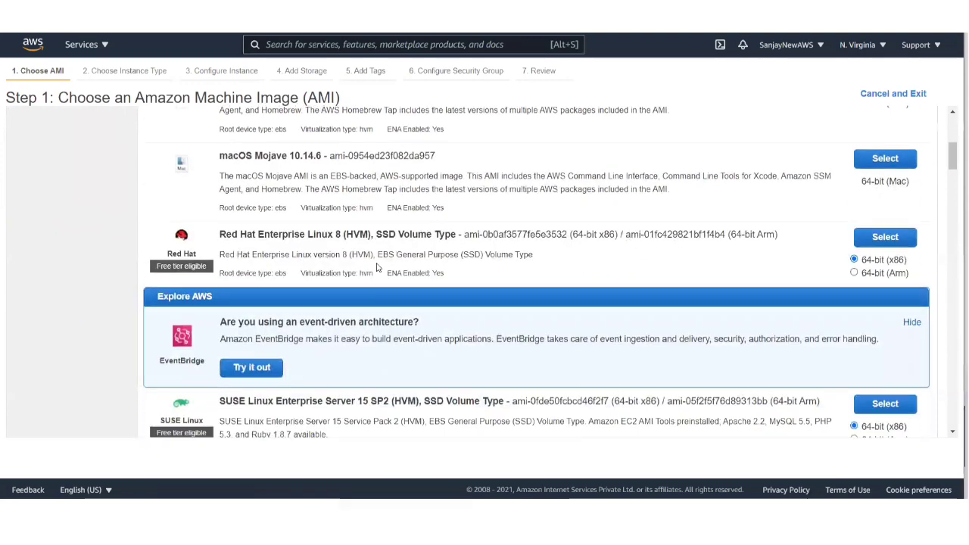
{"action": "scroll", "coordinate": [374, 267], "scroll_direction": "down", "scroll_amount": 6}
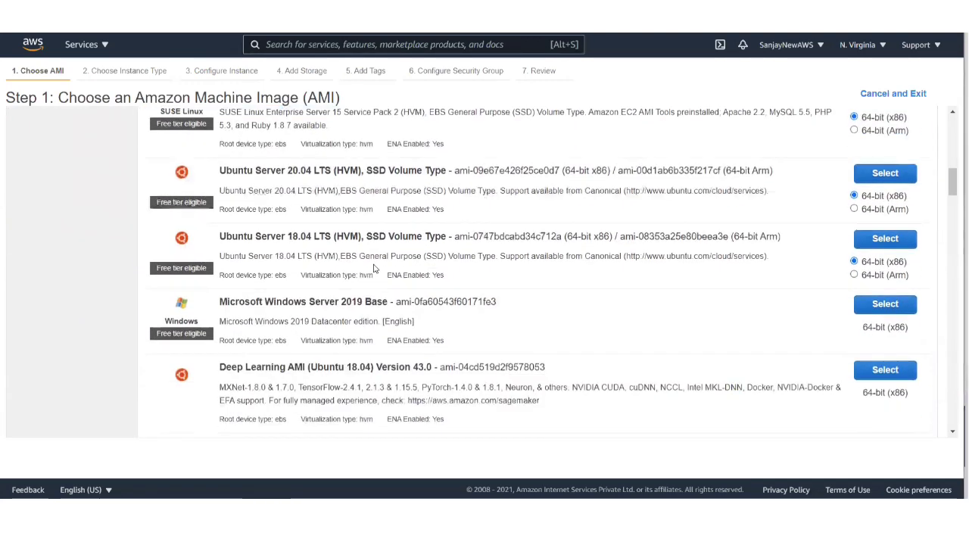
{"action": "left_click_drag", "start_coordinate": [307, 230], "coordinate": [392, 231]}
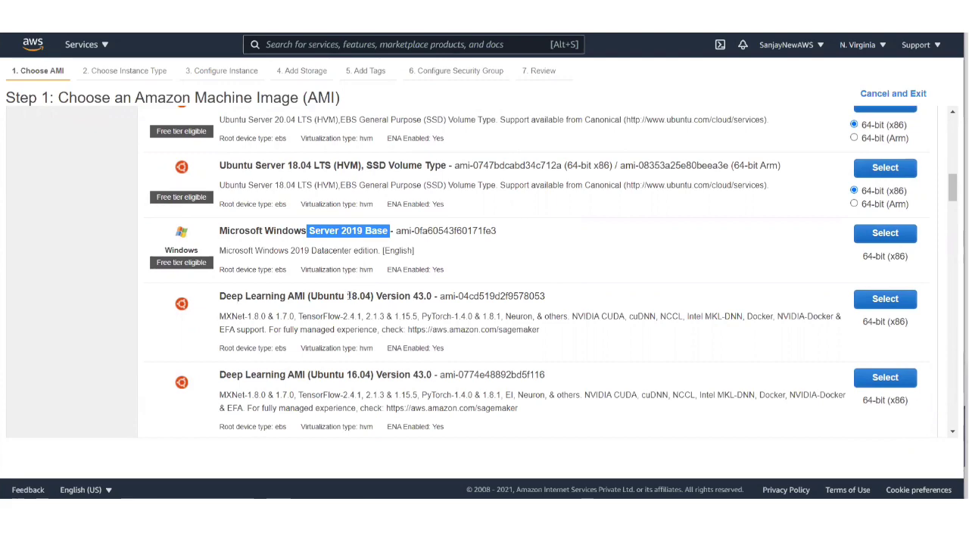
{"action": "scroll", "coordinate": [350, 295], "scroll_direction": "down", "scroll_amount": 5}
{"action": "scroll", "coordinate": [348, 296], "scroll_direction": "down", "scroll_amount": 4}
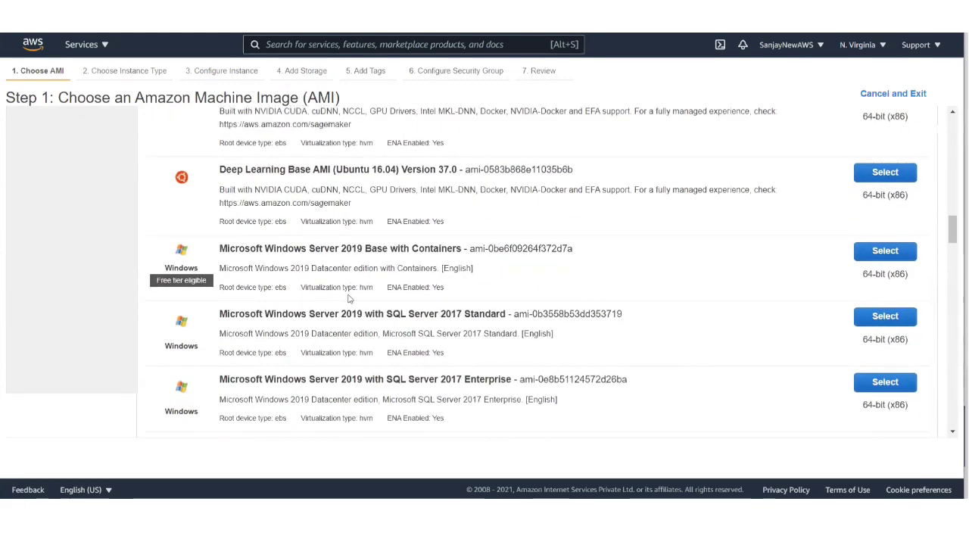
{"action": "scroll", "coordinate": [348, 299], "scroll_direction": "down", "scroll_amount": 6}
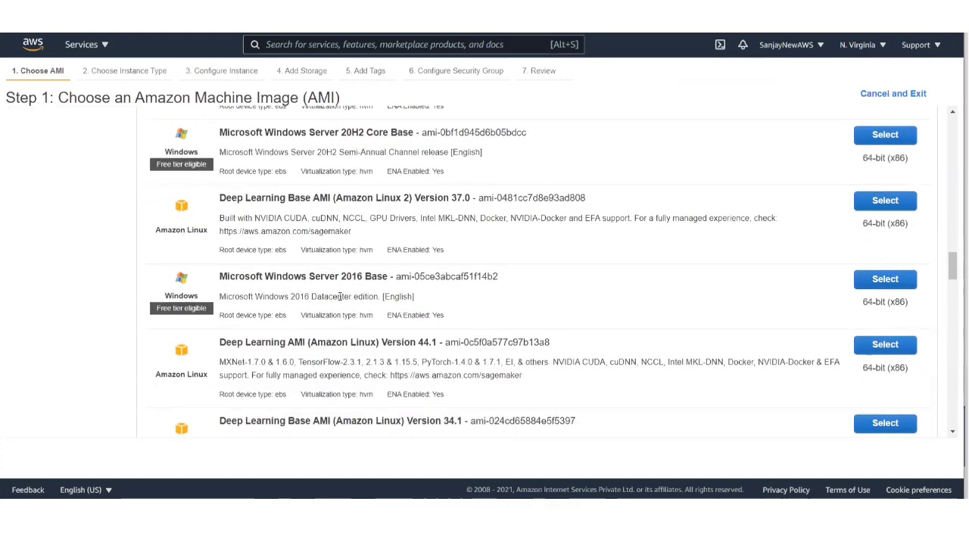
{"action": "scroll", "coordinate": [339, 295], "scroll_direction": "down", "scroll_amount": 1}
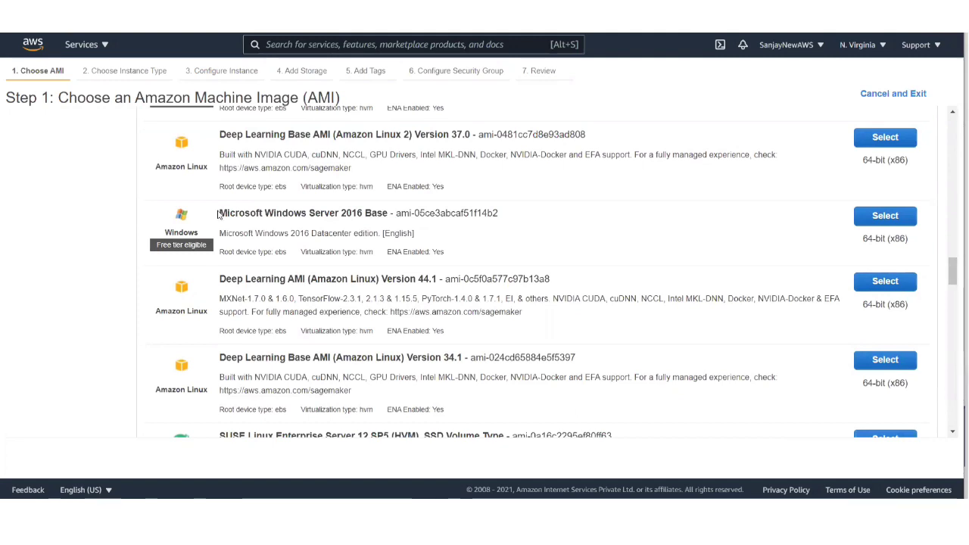
{"action": "left_click_drag", "start_coordinate": [219, 212], "coordinate": [388, 206]}
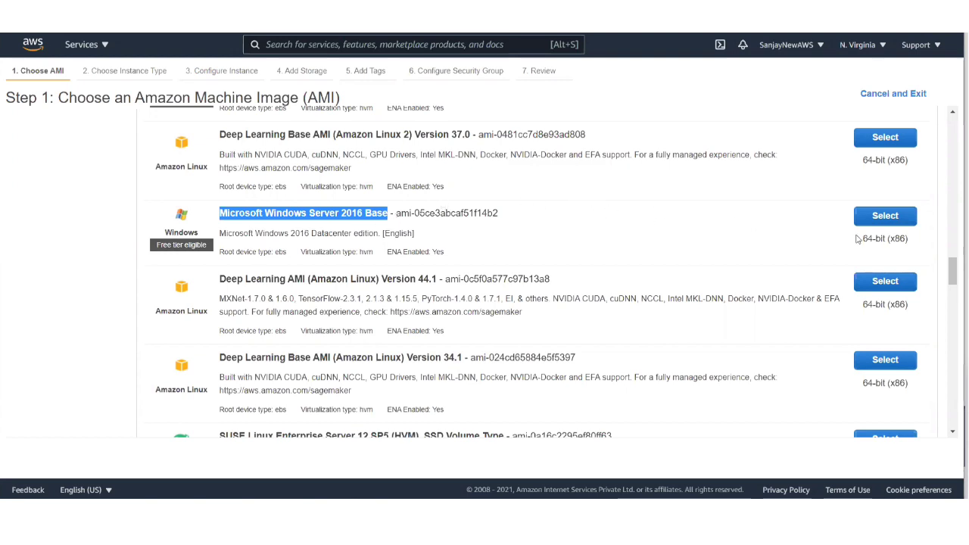
{"action": "left_click", "coordinate": [890, 217]}
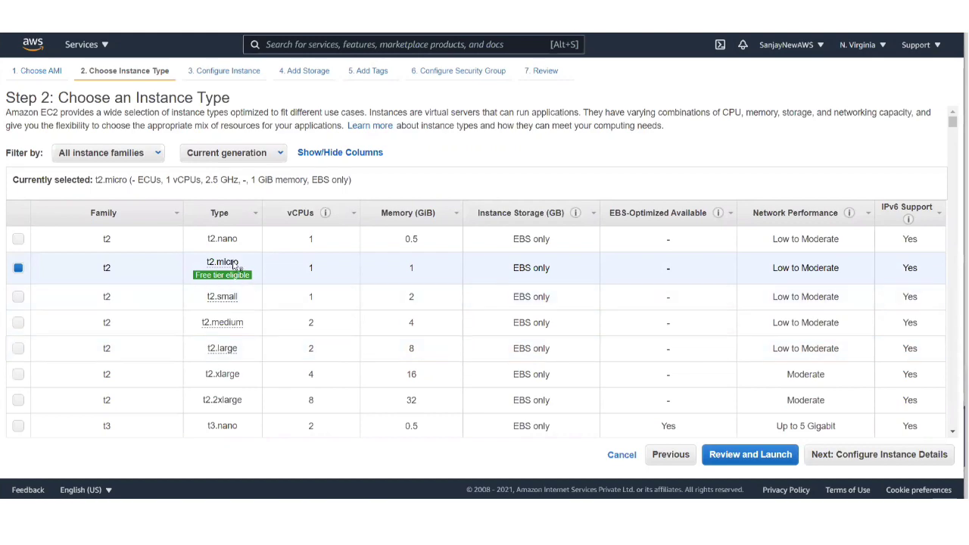
Keep the t2.micro instance type and the default instance details, and continue to the storage settings.
{"action": "mouse_move", "coordinate": [232, 265]}
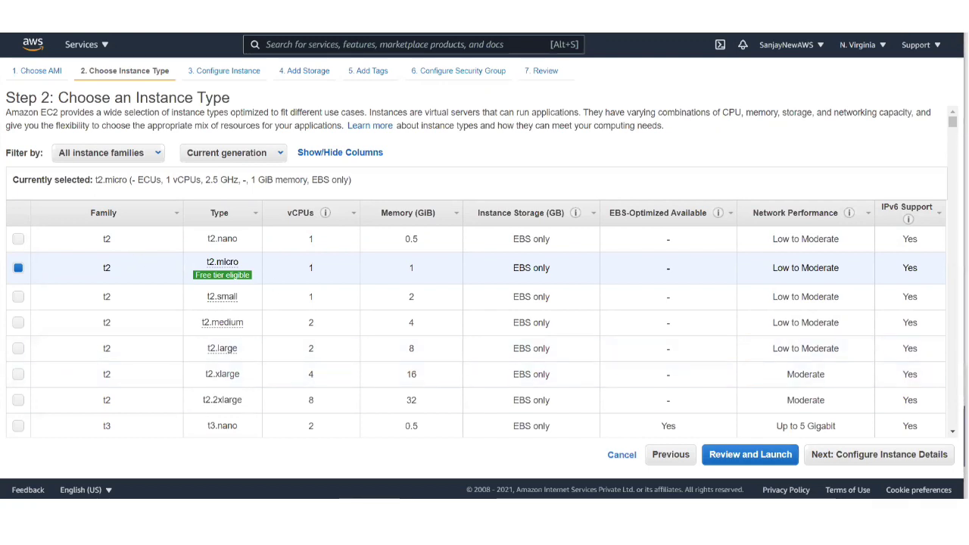
{"action": "left_click", "coordinate": [911, 457]}
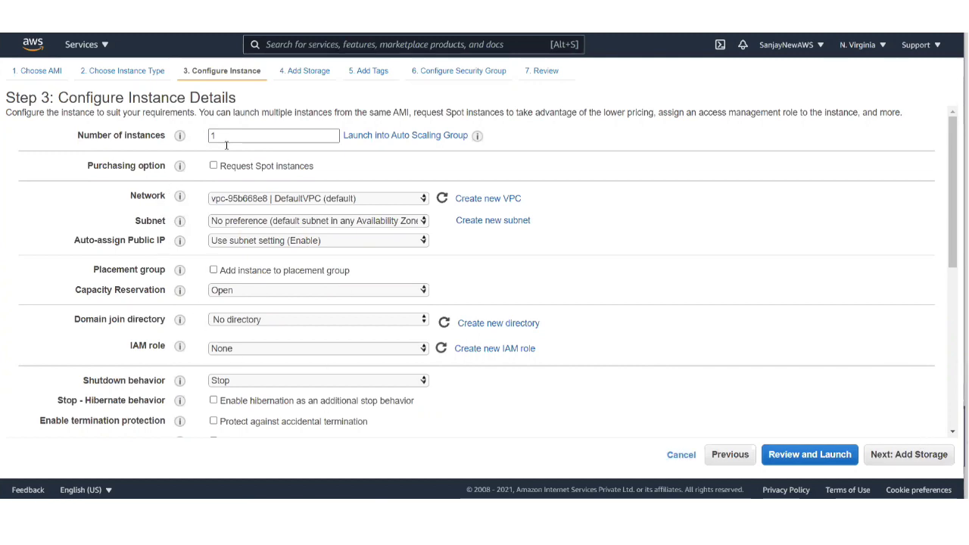
{"action": "left_click", "coordinate": [920, 460]}
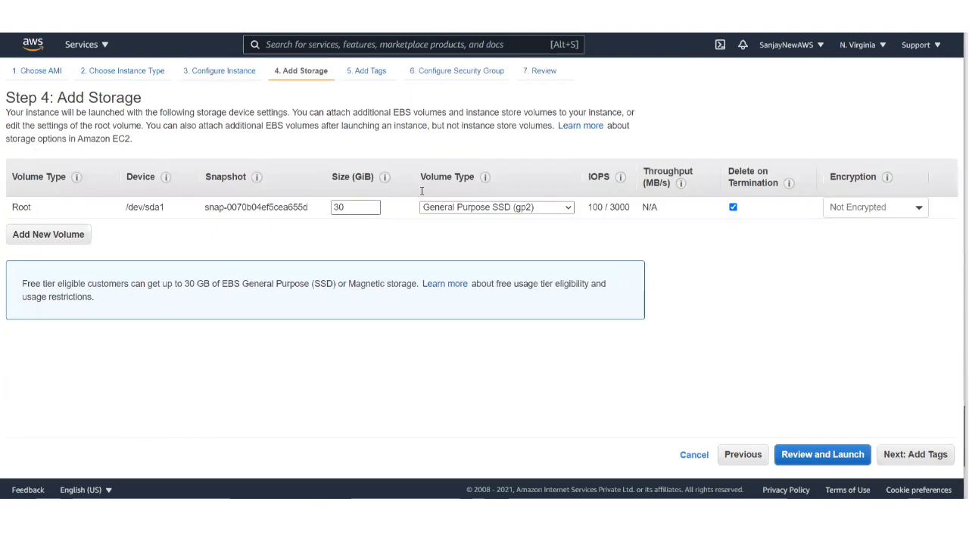
Keep the 30 GiB General Purpose SSD (gp2) root volume and continue to the tag settings.
{"action": "left_click_drag", "start_coordinate": [349, 207], "coordinate": [321, 195]}
{"action": "left_click", "coordinate": [331, 226]}
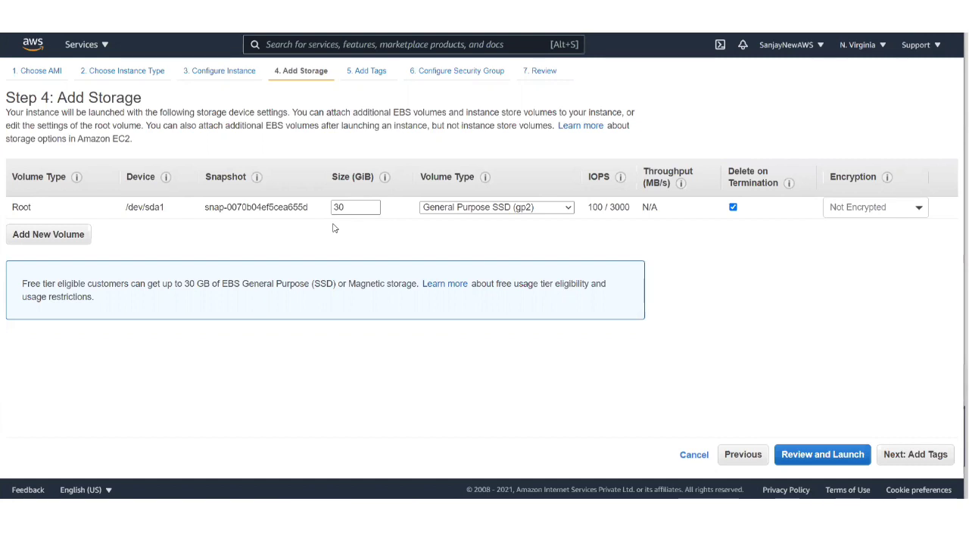
{"action": "left_click", "coordinate": [908, 456]}
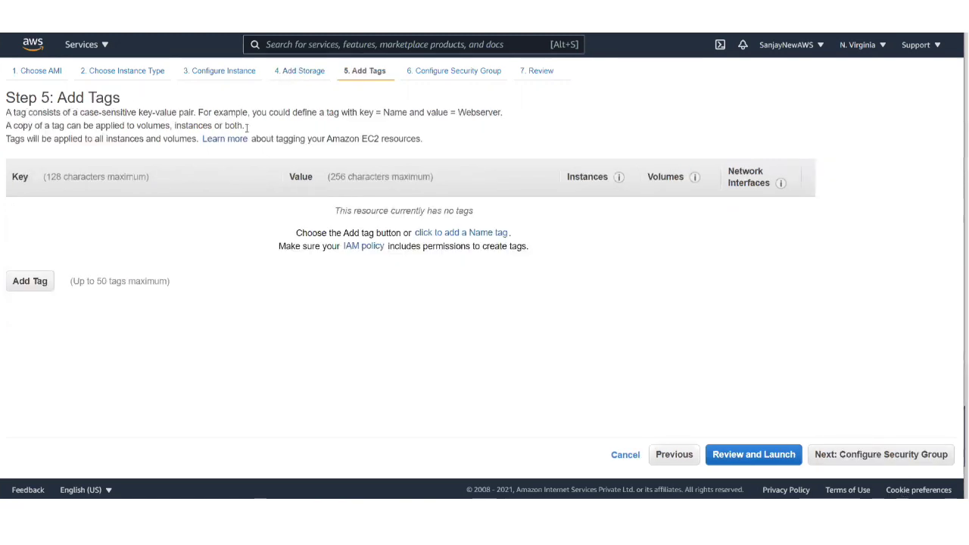
Add a tag with key Name and value Windows2016Server, and continue to the security group settings.
{"action": "left_click", "coordinate": [32, 285]}
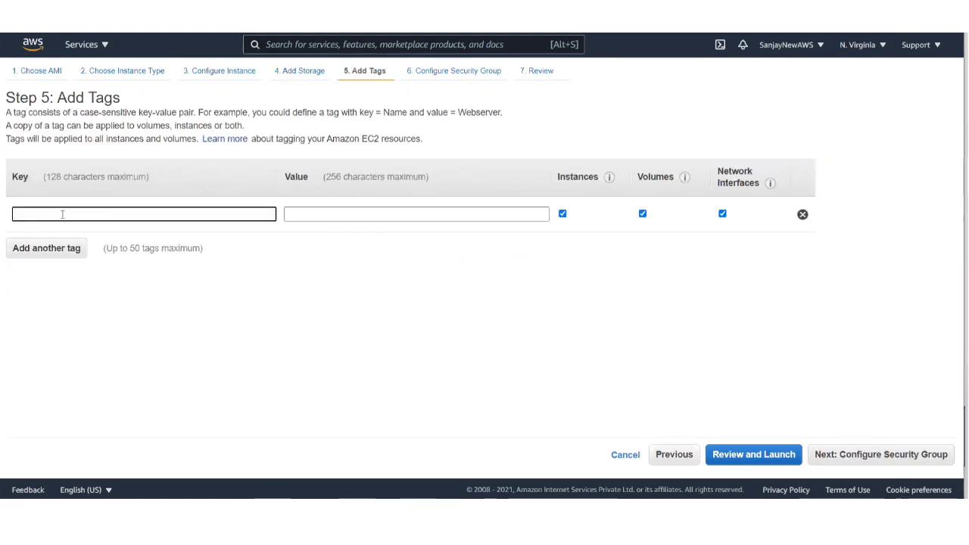
{"action": "left_click", "coordinate": [42, 239]}
{"action": "left_click", "coordinate": [346, 214]}
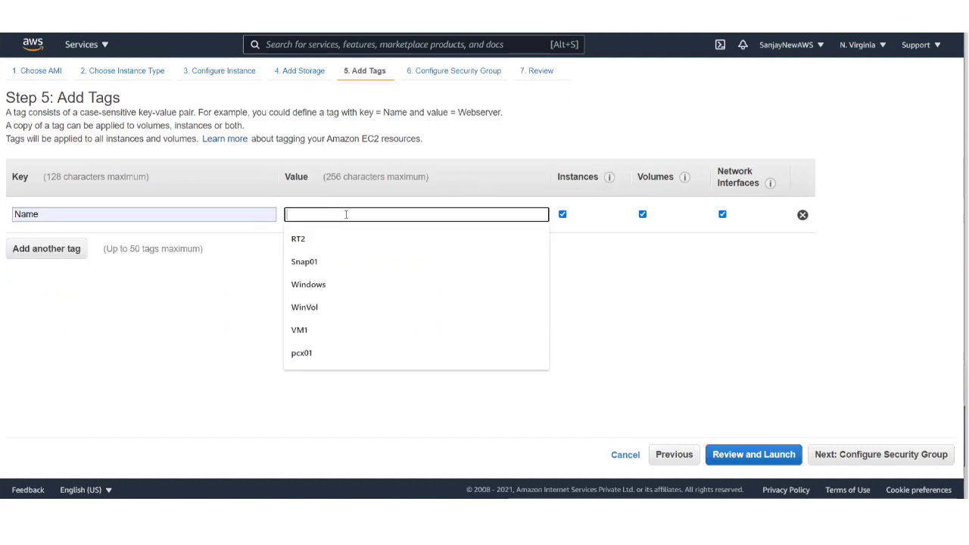
{"action": "type", "text": "Win"}
{"action": "type", "text": "dow"}
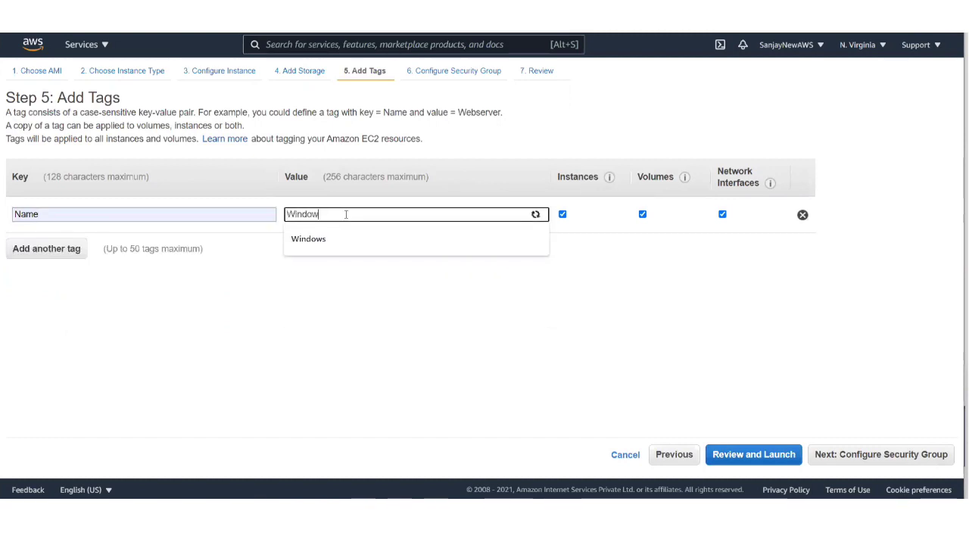
{"action": "type", "text": "s201"}
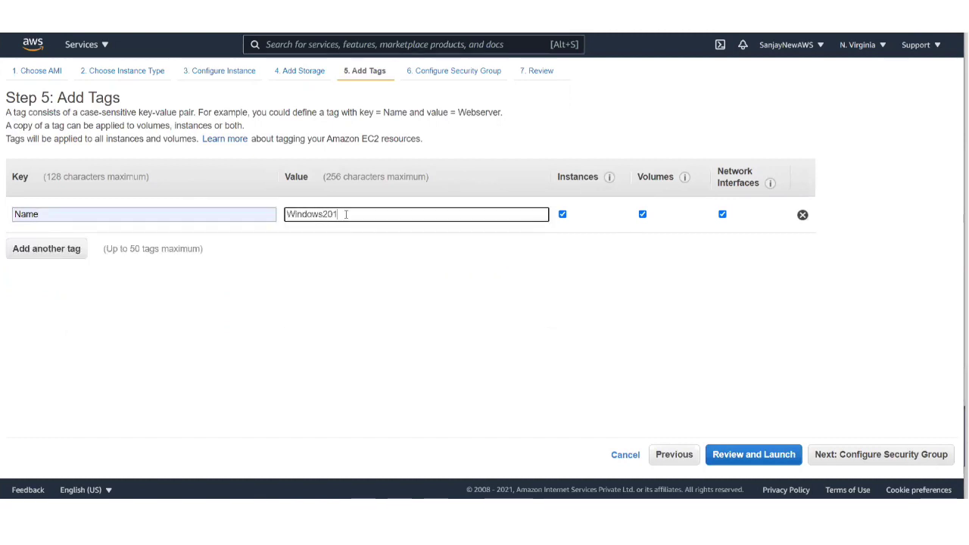
{"action": "type", "text": "6Server"}
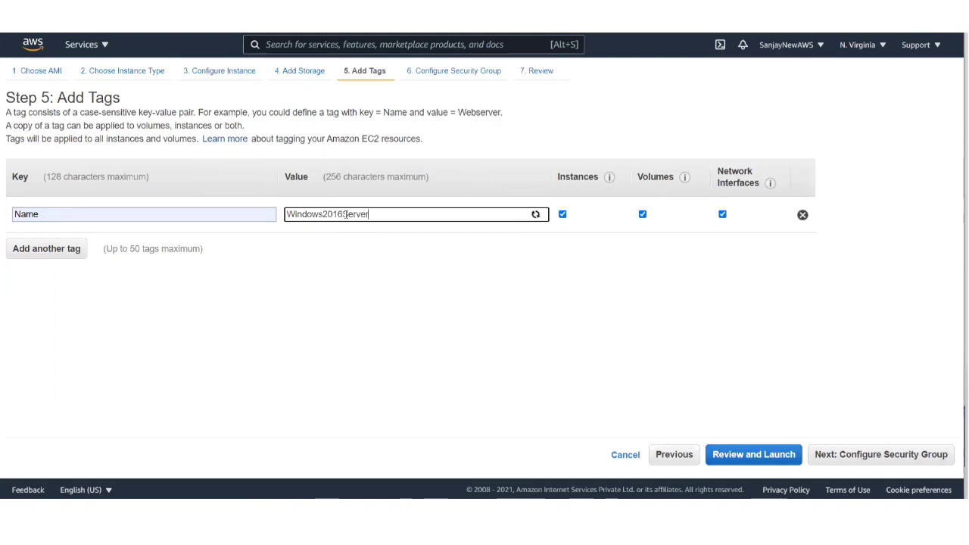
{"action": "left_click", "coordinate": [920, 458]}
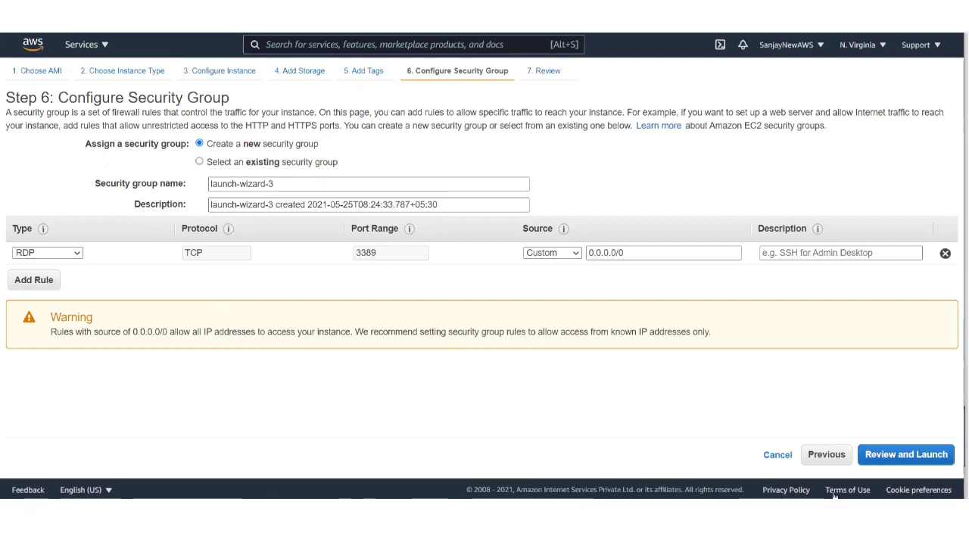
Launch the instance with the default new RDP security group and the acknowledged existing key pair Intel25May, and return to the instances list.
{"action": "left_click", "coordinate": [907, 460]}
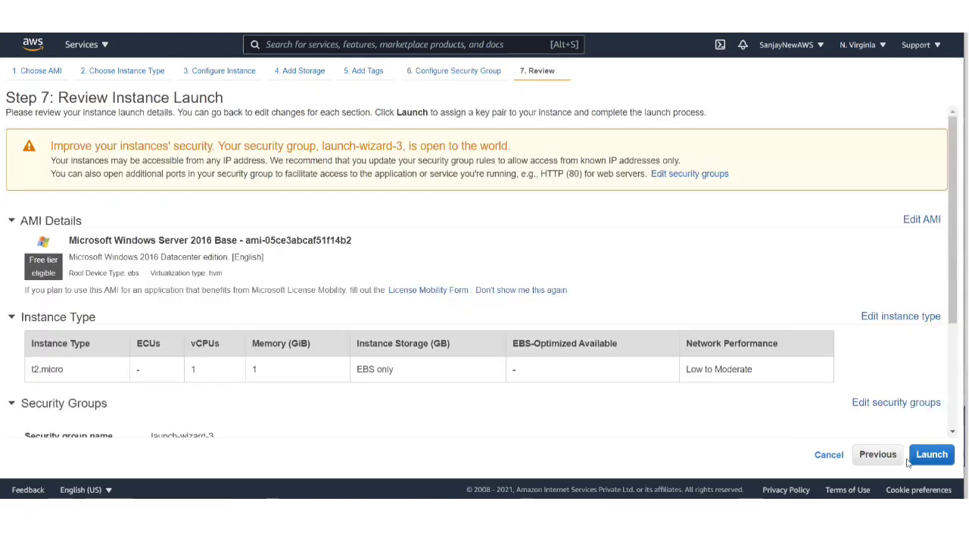
{"action": "left_click", "coordinate": [929, 455]}
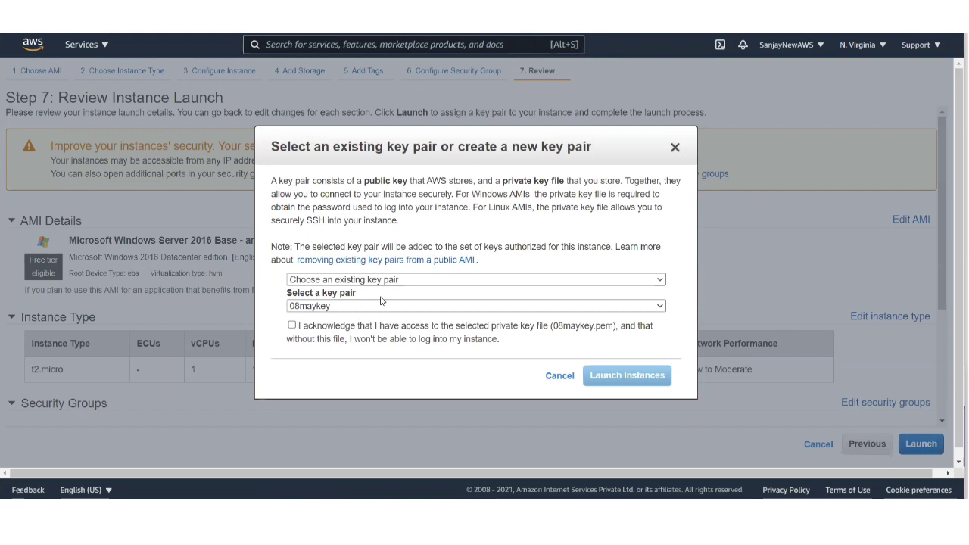
{"action": "left_click", "coordinate": [338, 306]}
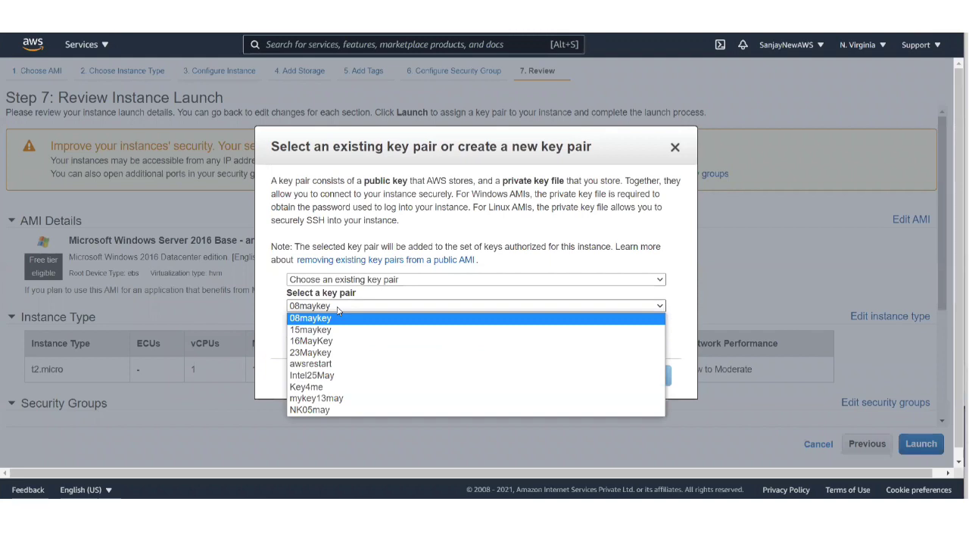
{"action": "left_click", "coordinate": [308, 376]}
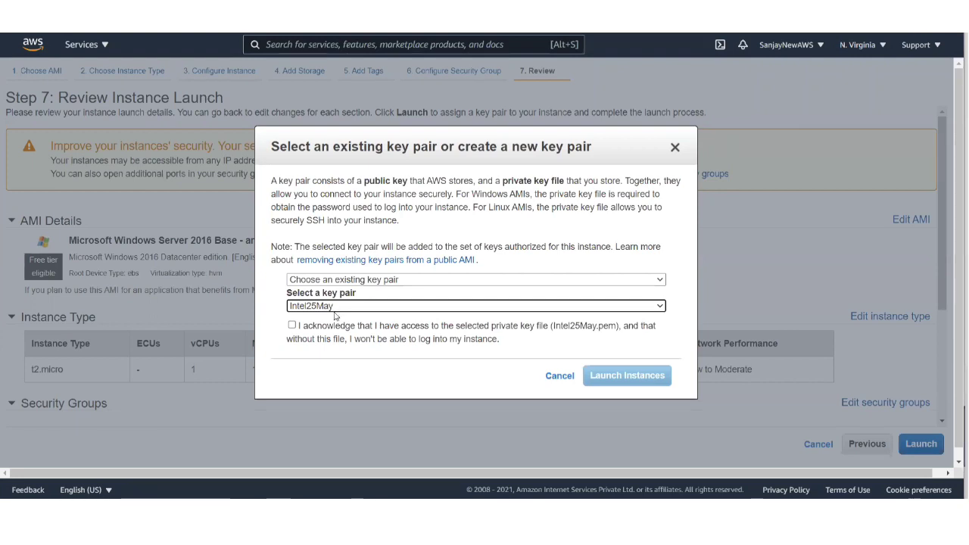
{"action": "left_click", "coordinate": [292, 326]}
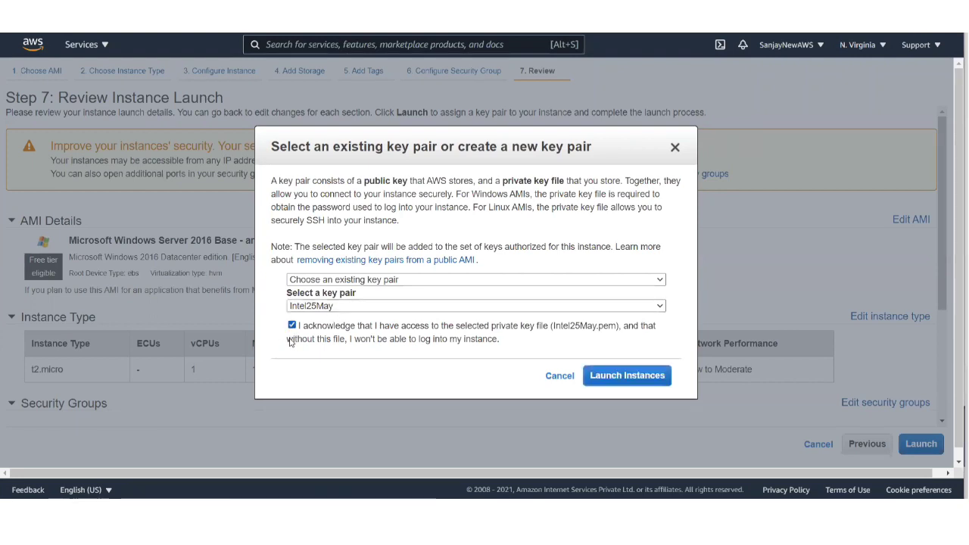
{"action": "left_click", "coordinate": [623, 374]}
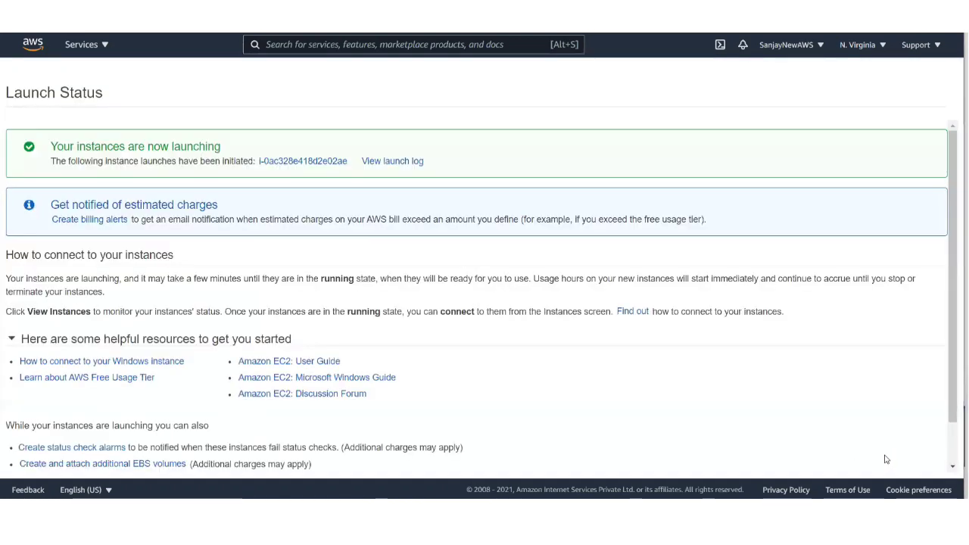
{"action": "scroll", "coordinate": [883, 460], "scroll_direction": "down", "scroll_amount": 3}
{"action": "left_click", "coordinate": [893, 469]}
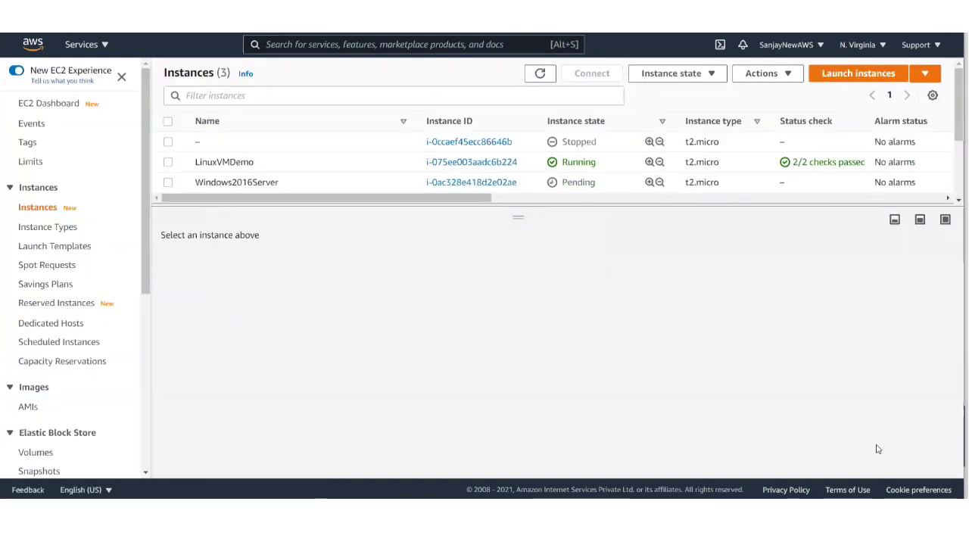
Select the Windows2016Server instance and open its RDP client connection details.
{"action": "left_click", "coordinate": [168, 182]}
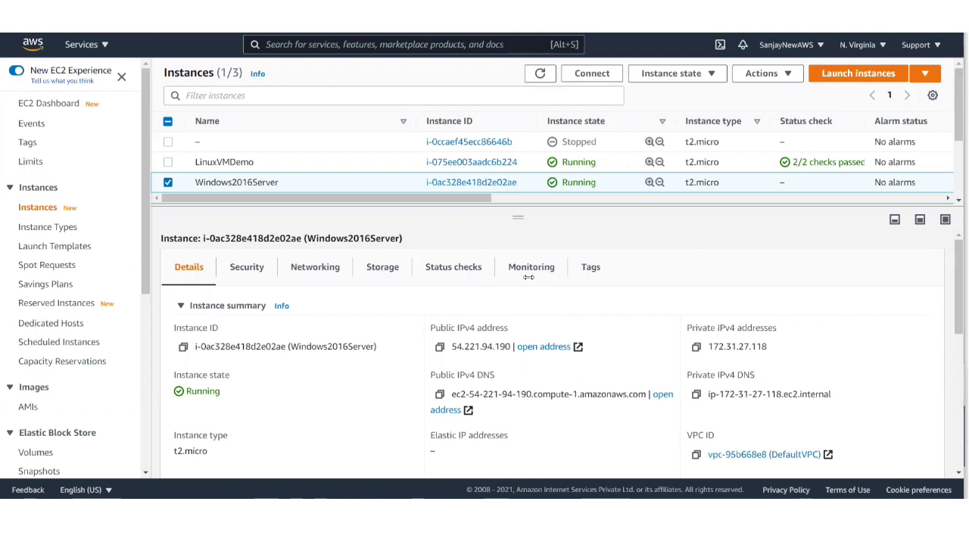
{"action": "left_click_drag", "start_coordinate": [278, 182], "coordinate": [190, 188]}
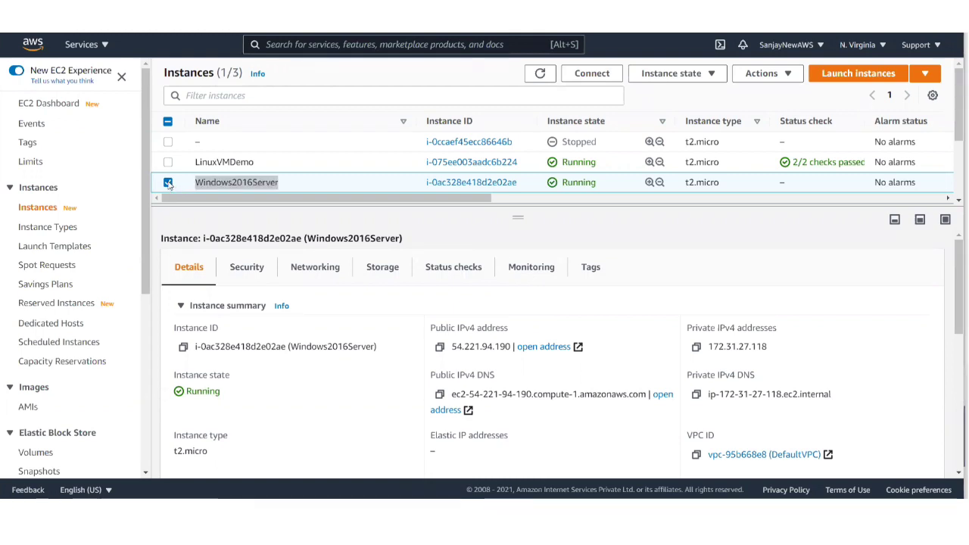
{"action": "left_click", "coordinate": [209, 178]}
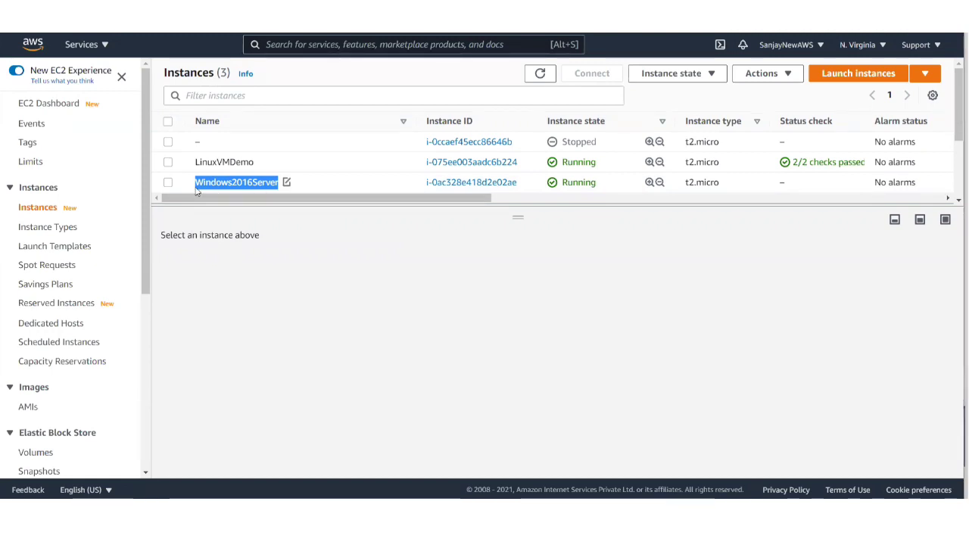
{"action": "left_click", "coordinate": [168, 183]}
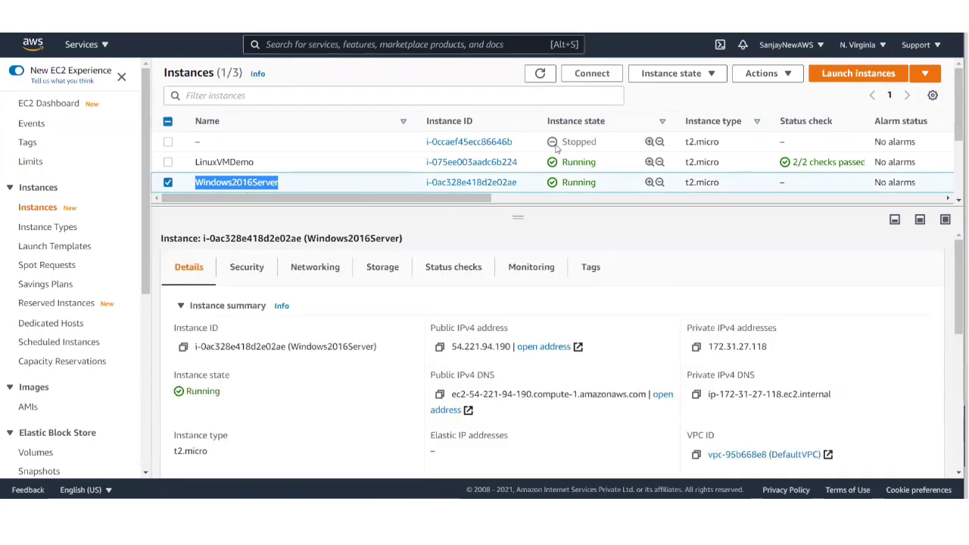
{"action": "left_click", "coordinate": [591, 75]}
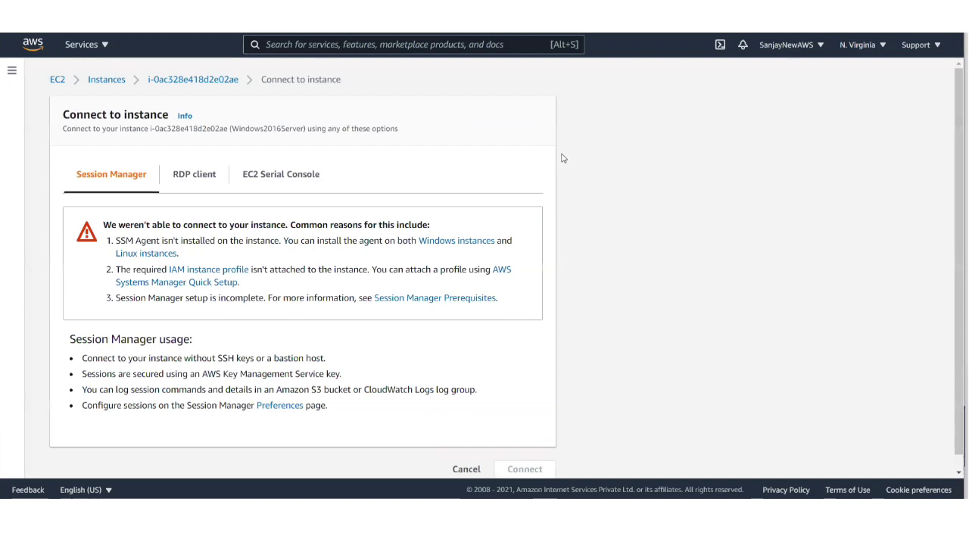
{"action": "left_click", "coordinate": [194, 178]}
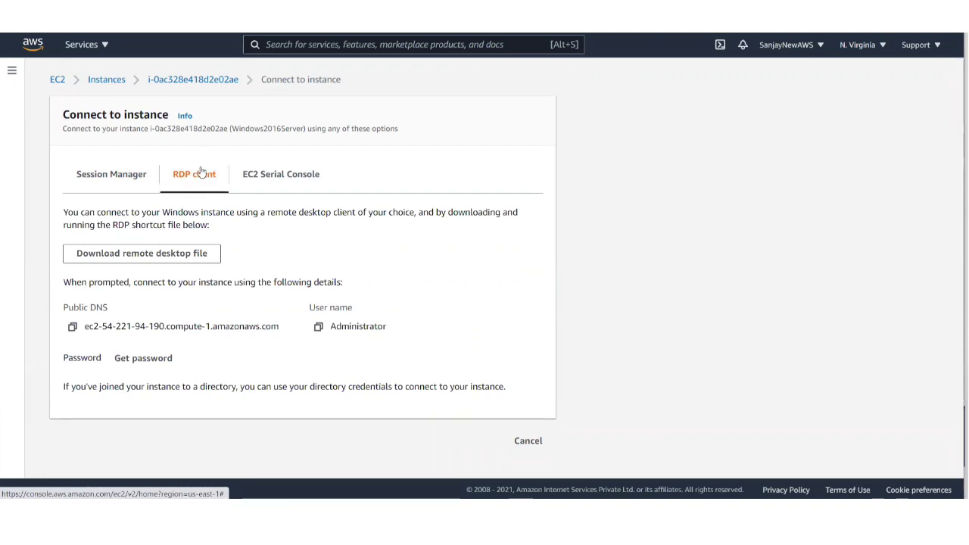
Retrieve and decrypt the instance's Windows administrator password using the Intel25May.pem key pair file from Downloads.
{"action": "left_click", "coordinate": [144, 359]}
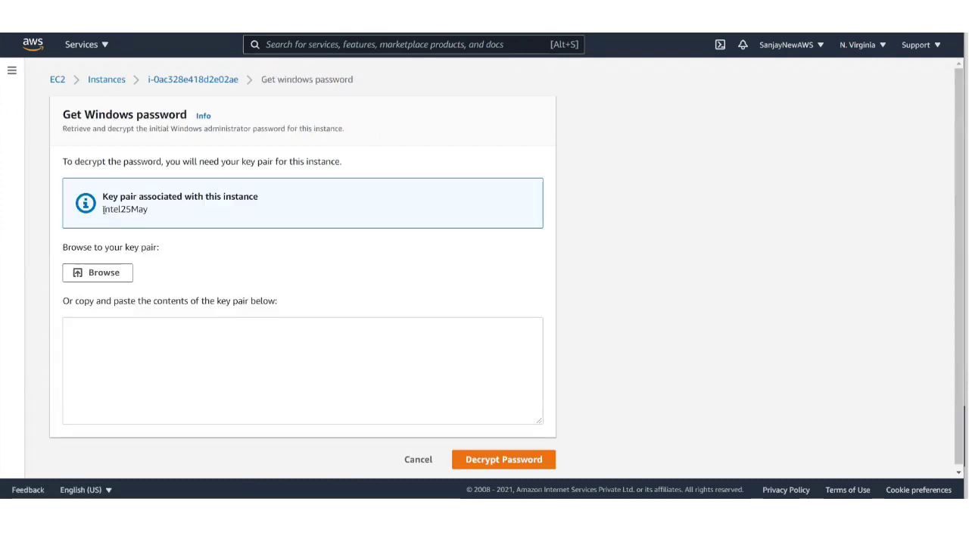
{"action": "left_click_drag", "start_coordinate": [103, 209], "coordinate": [147, 212]}
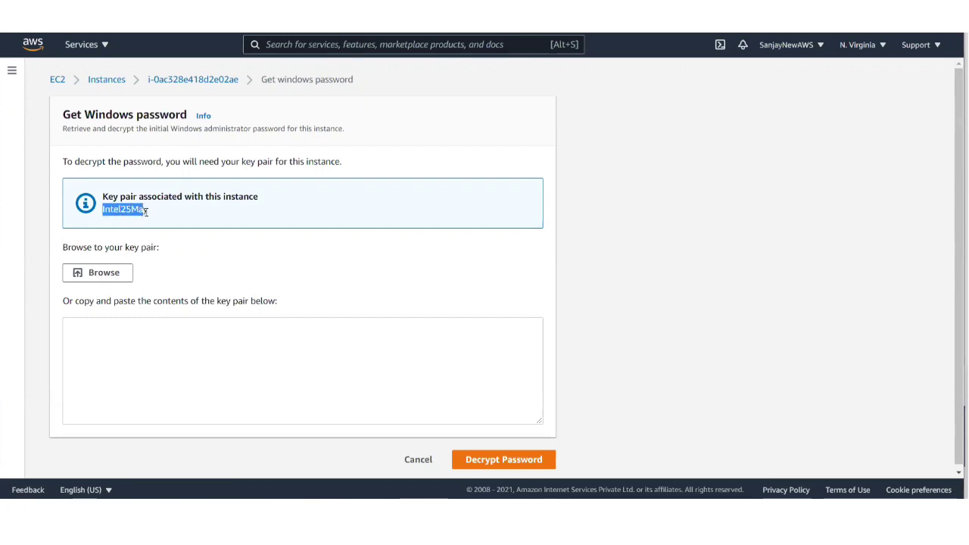
{"action": "left_click", "coordinate": [103, 275]}
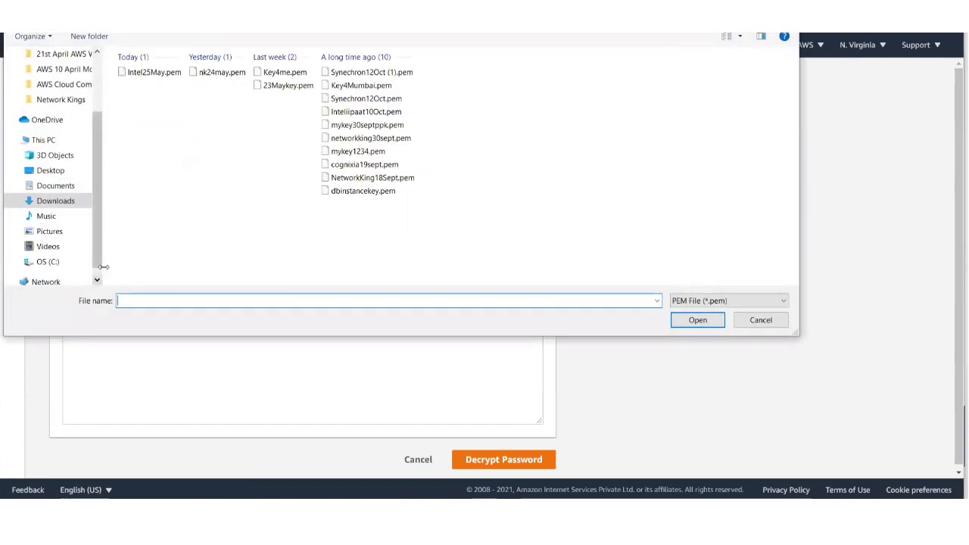
{"action": "left_click", "coordinate": [151, 78]}
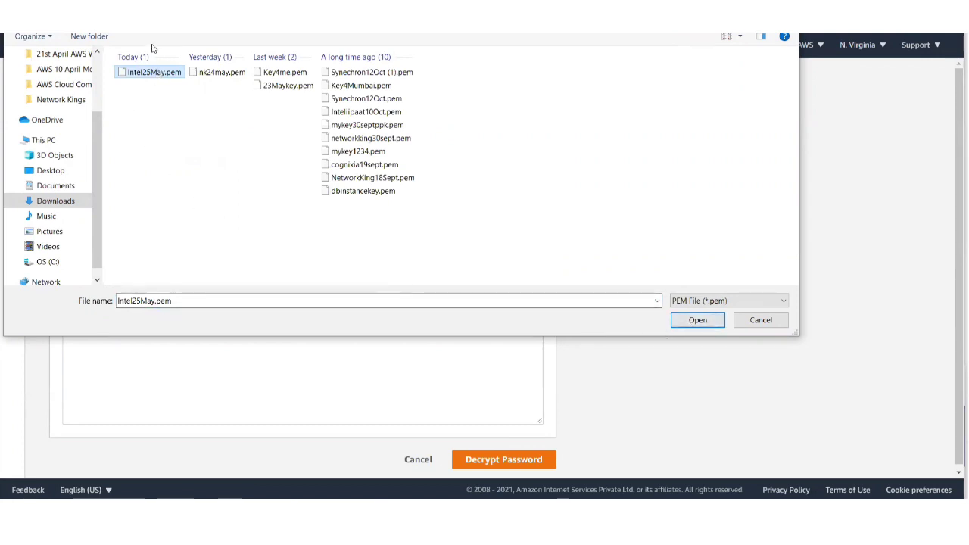
{"action": "left_click", "coordinate": [697, 320]}
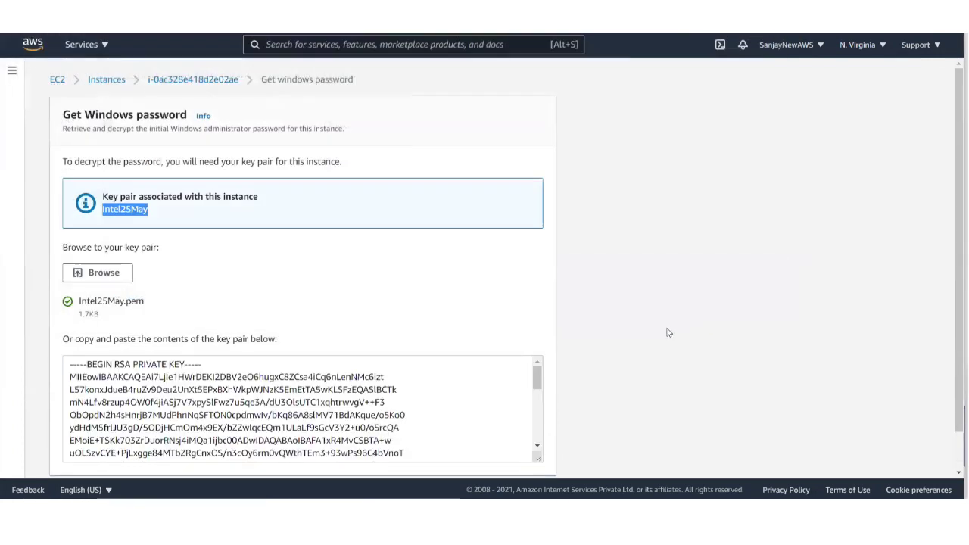
{"action": "scroll", "coordinate": [588, 350], "scroll_direction": "down", "scroll_amount": 1}
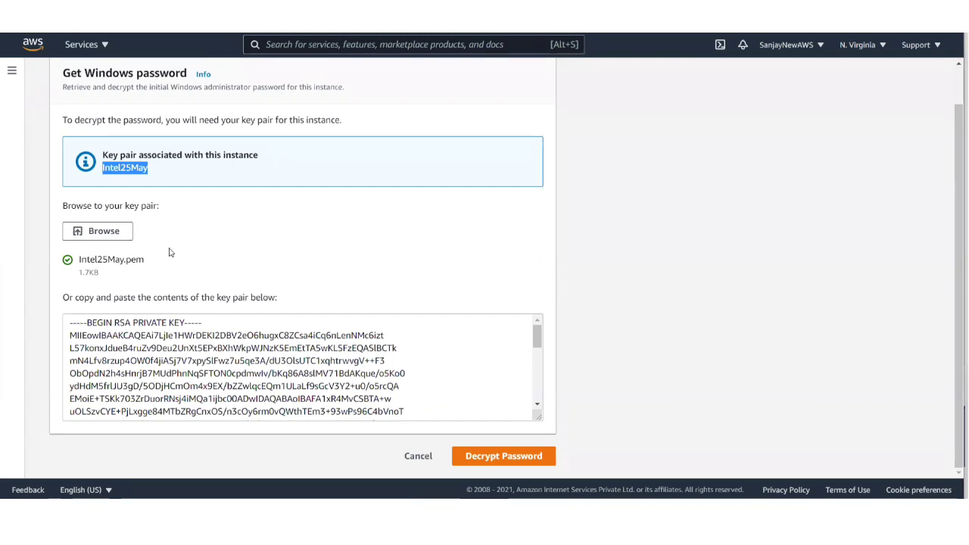
{"action": "left_click", "coordinate": [509, 459]}
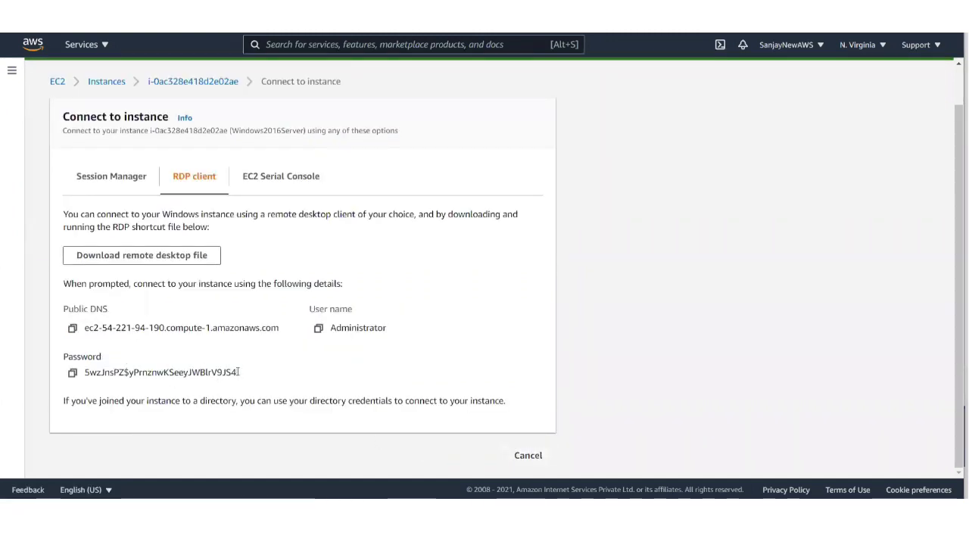
Copy the decrypted administrator password from the RDP client connection details.
{"action": "left_click_drag", "start_coordinate": [239, 371], "coordinate": [84, 372]}
{"action": "left_click", "coordinate": [73, 372]}
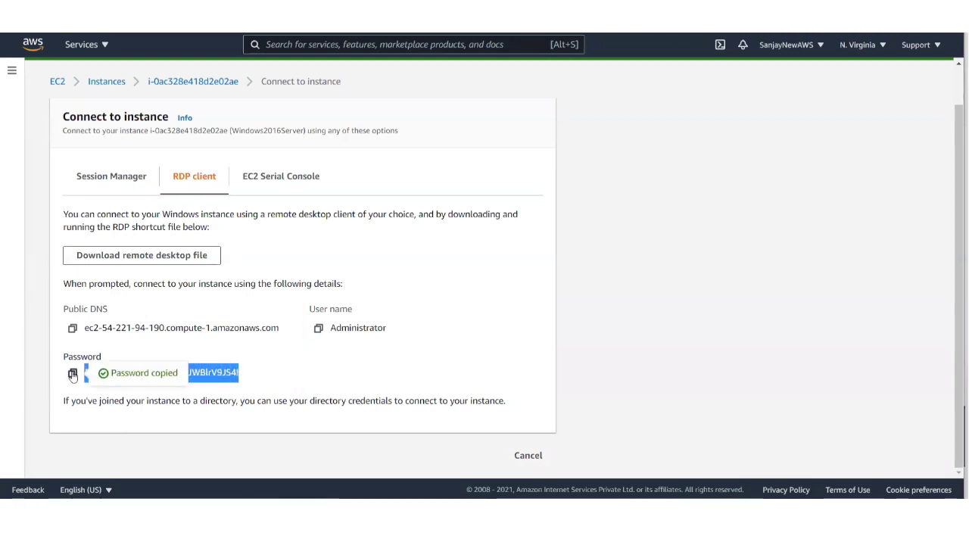
{"action": "left_click", "coordinate": [307, 384]}
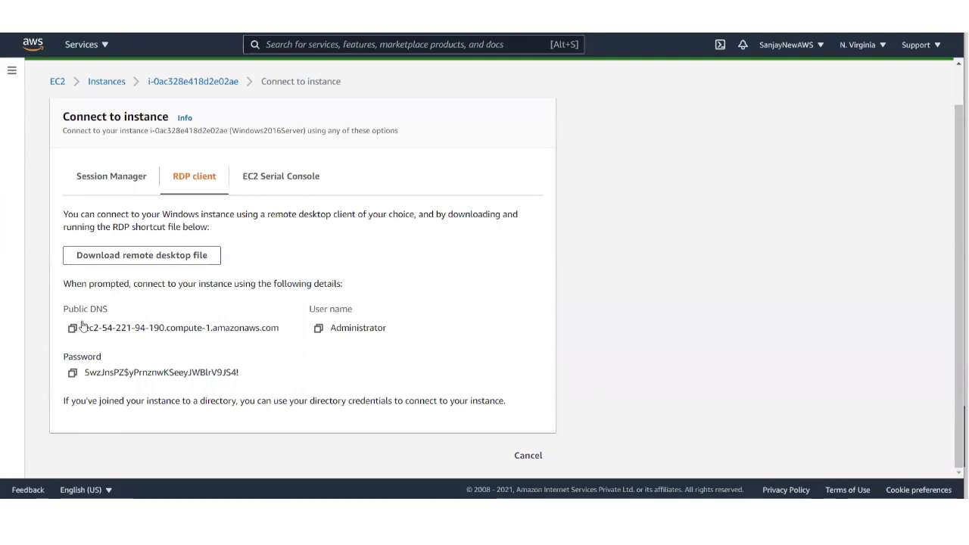
Download the remote desktop file Windows2016Server.rdp, open it and agree to connect despite the unknown publisher.
{"action": "left_click", "coordinate": [152, 257]}
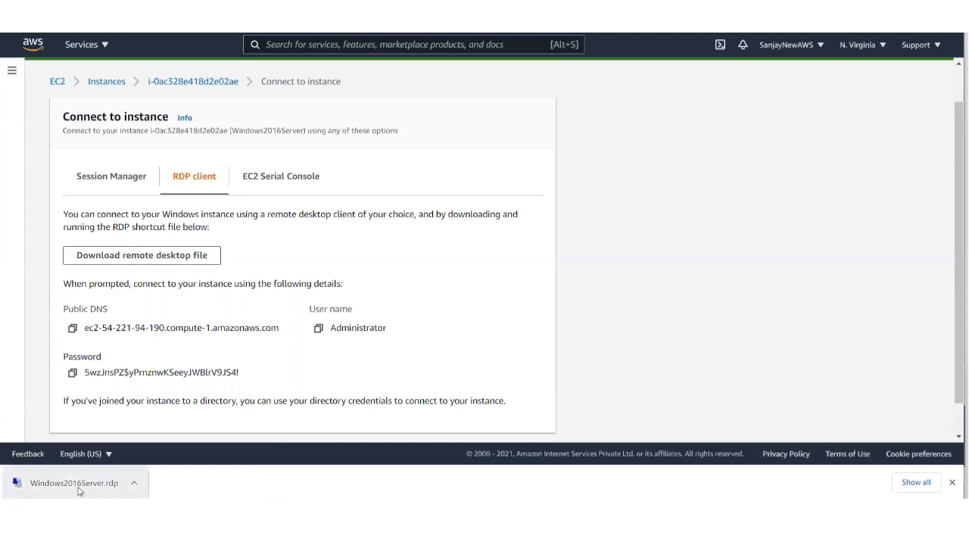
{"action": "left_click", "coordinate": [134, 483]}
{"action": "left_click", "coordinate": [159, 402]}
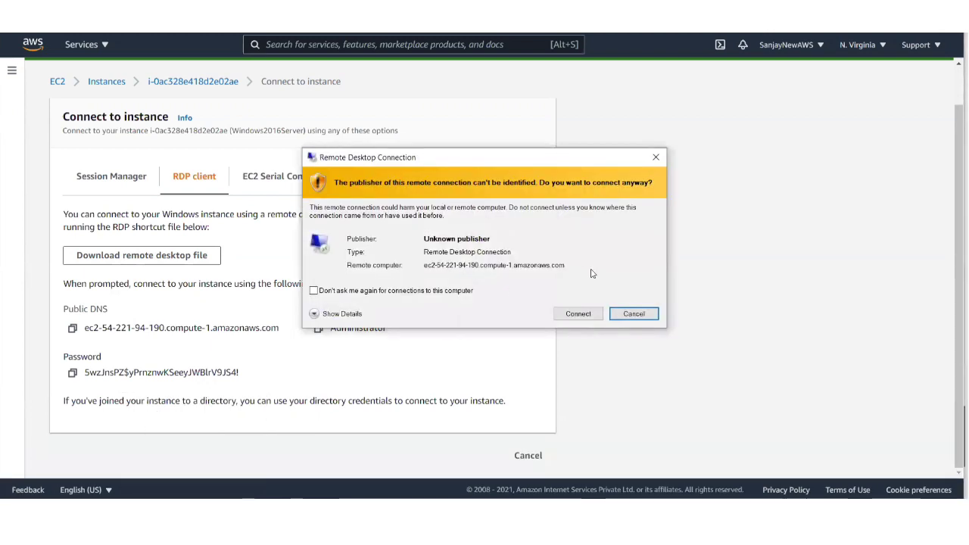
{"action": "left_click", "coordinate": [578, 313]}
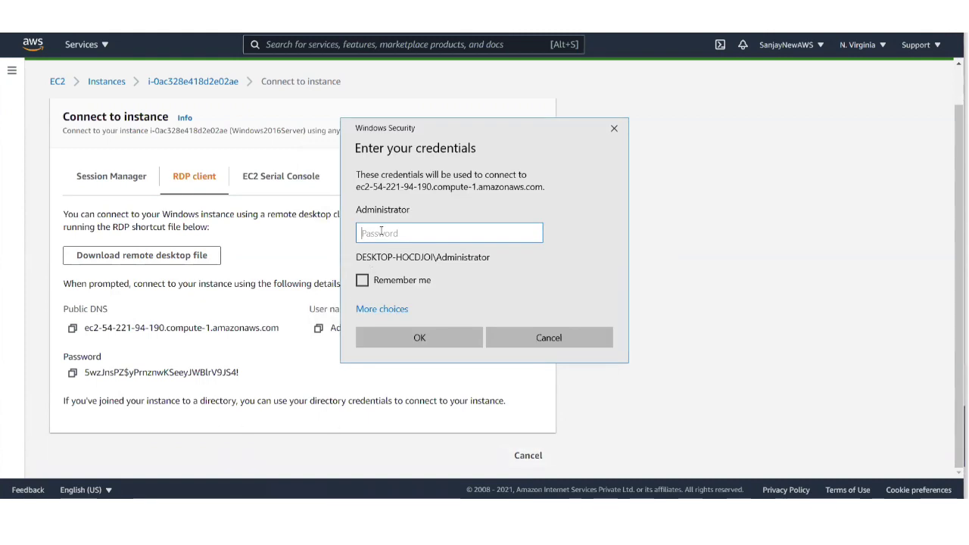
Paste the Administrator account password into the credentials prompt and connect despite the untrusted certificate.
{"action": "key", "text": "ctrl+v"}
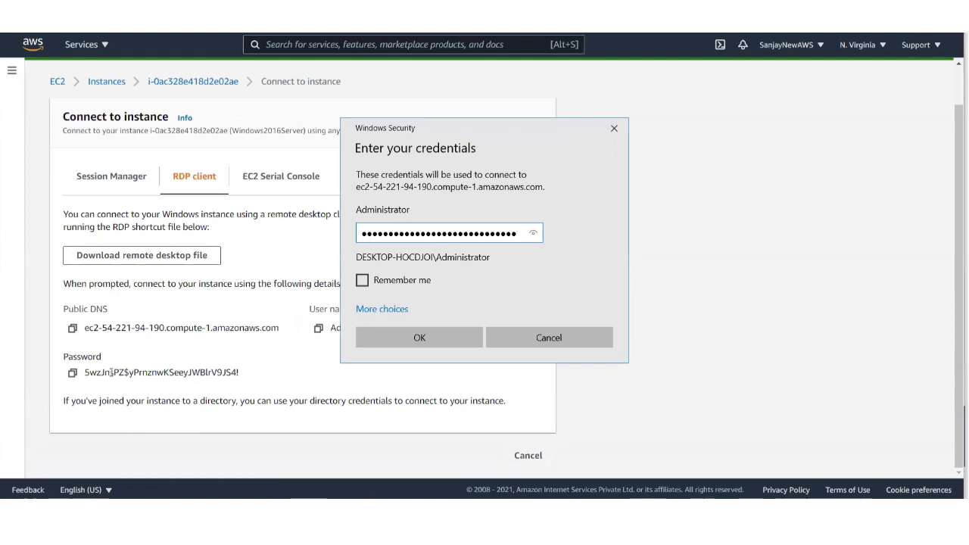
{"action": "left_click", "coordinate": [420, 338]}
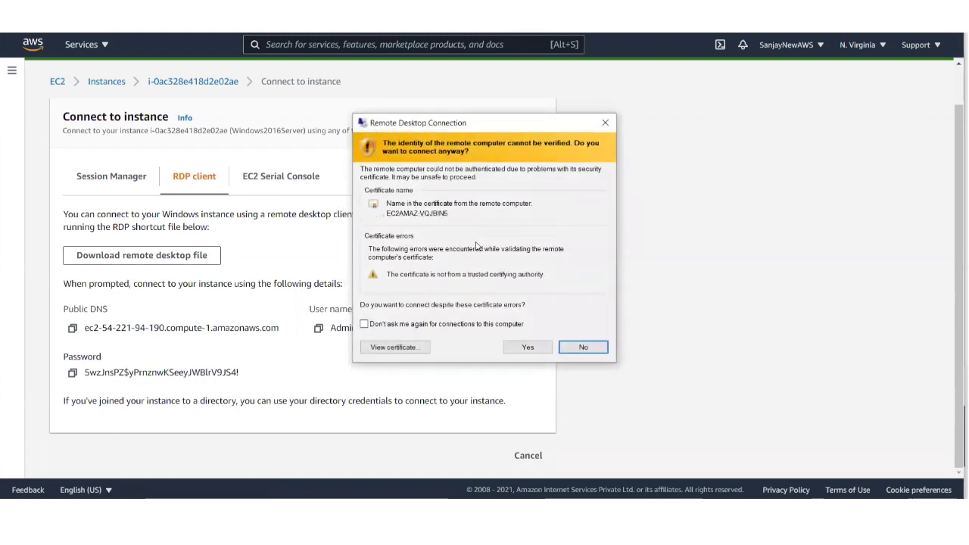
{"action": "left_click", "coordinate": [528, 347]}
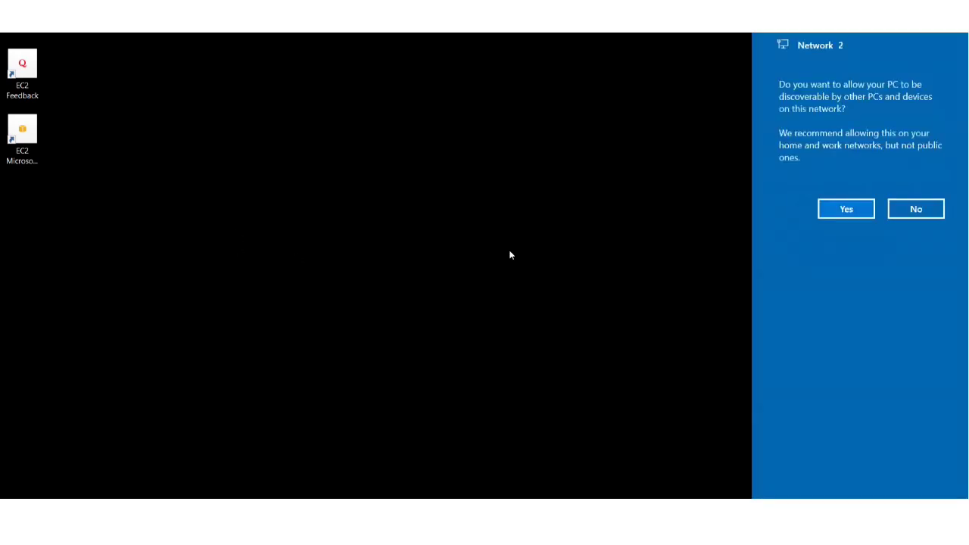
Allow the remote server to be discoverable by other PCs and devices on Network 2.
{"action": "left_click", "coordinate": [821, 211]}
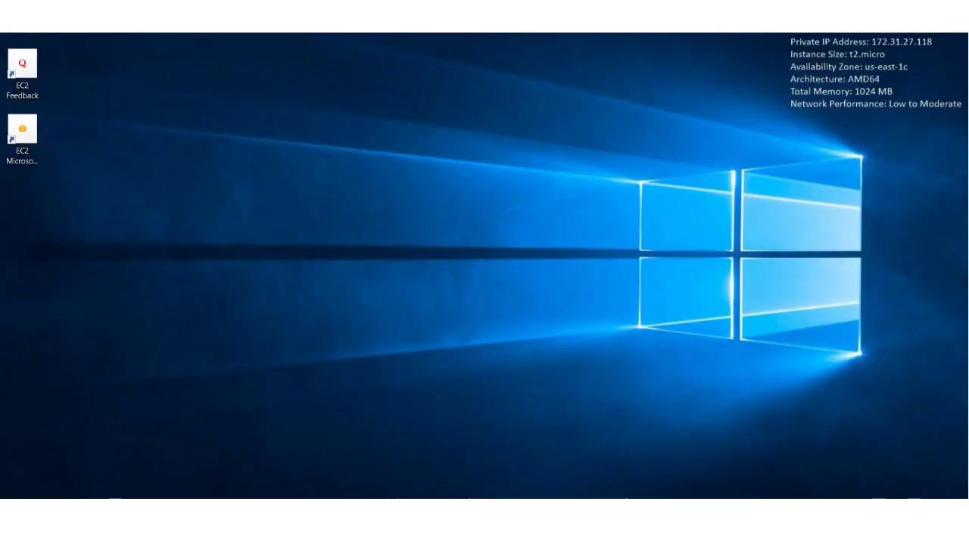
{"action": "left_click", "coordinate": [650, 9]}
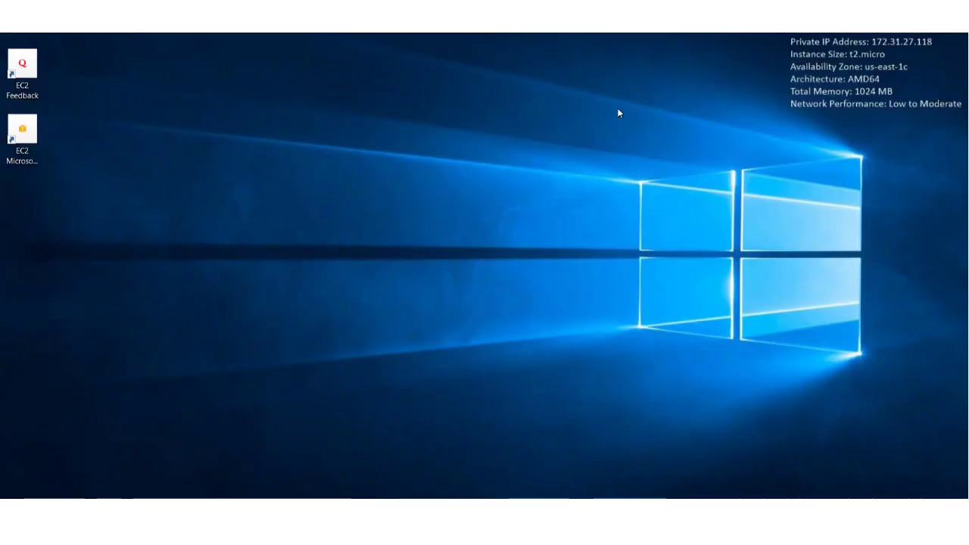